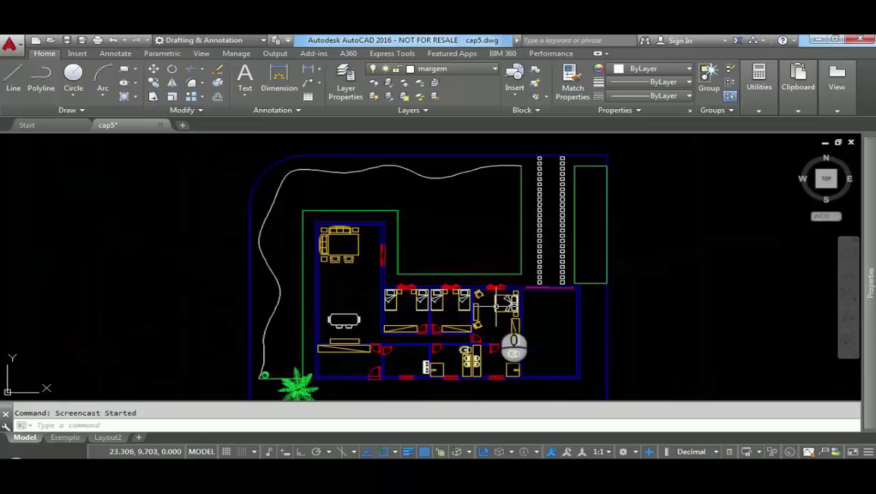
- Erase the swing arc and the inner threshold line of the side door into the room with the two sinks
mouse_move(495, 305)
middle_mouse_down()
mouse_move(493, 293)
mouse_move(349, 291)
mouse_move(644, 314)
mouse_move(532, 197)
mouse_move(530, 182)
mouse_move(507, 296)
middle_mouse_up()
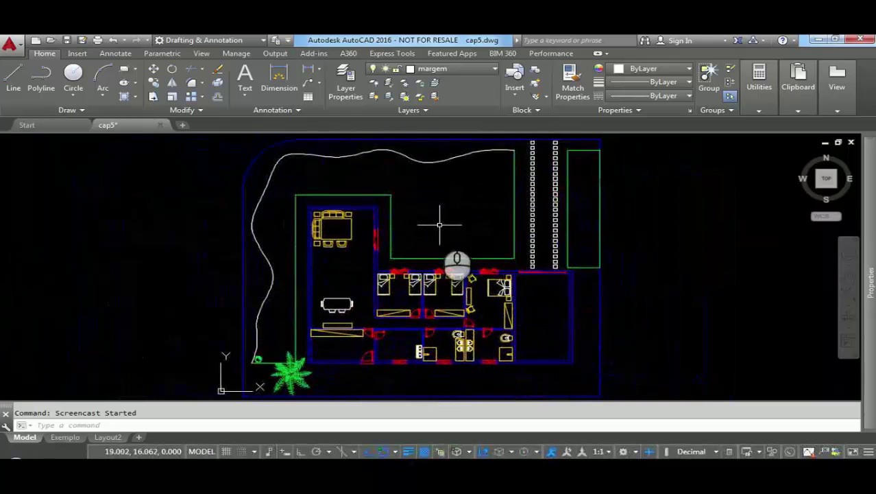
middle_click_drag(442, 223, 453, 203)
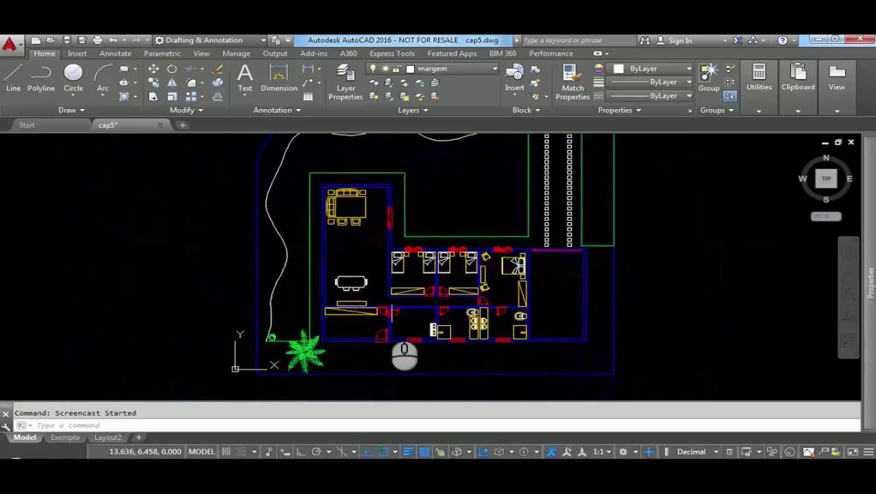
scroll(392, 343, "up", 5)
mouse_move(465, 304)
middle_mouse_down()
mouse_move(336, 290)
mouse_move(464, 293)
middle_mouse_up()
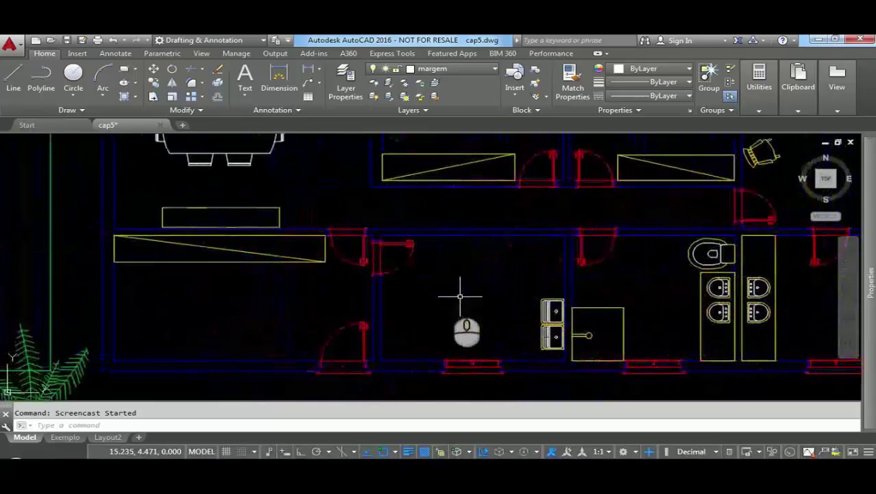
scroll(385, 251, "up", 2)
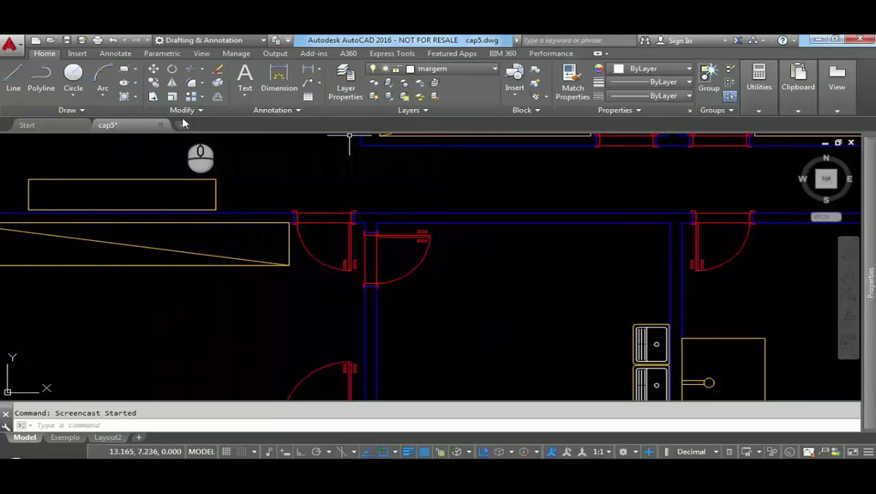
left_click(219, 69)
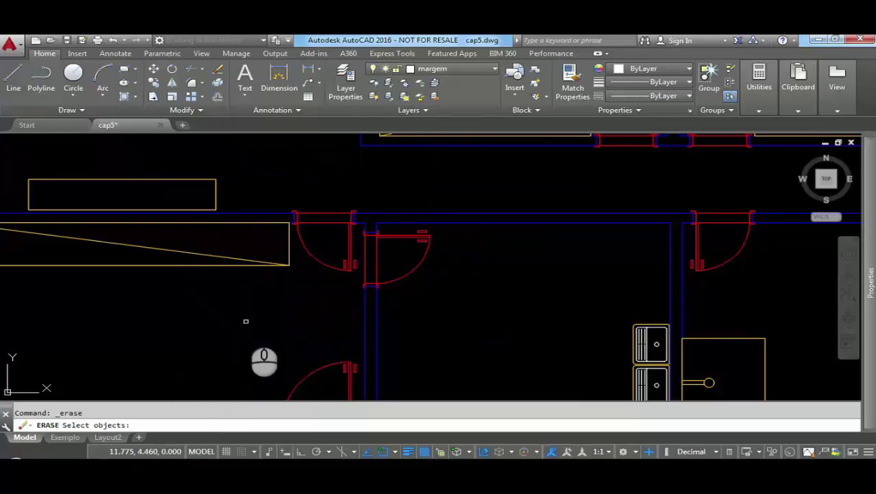
left_click(410, 271)
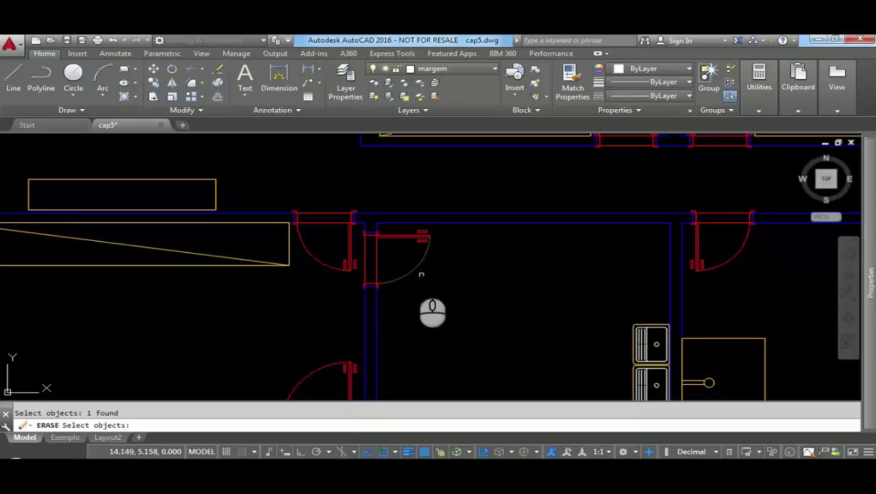
left_click(376, 268)
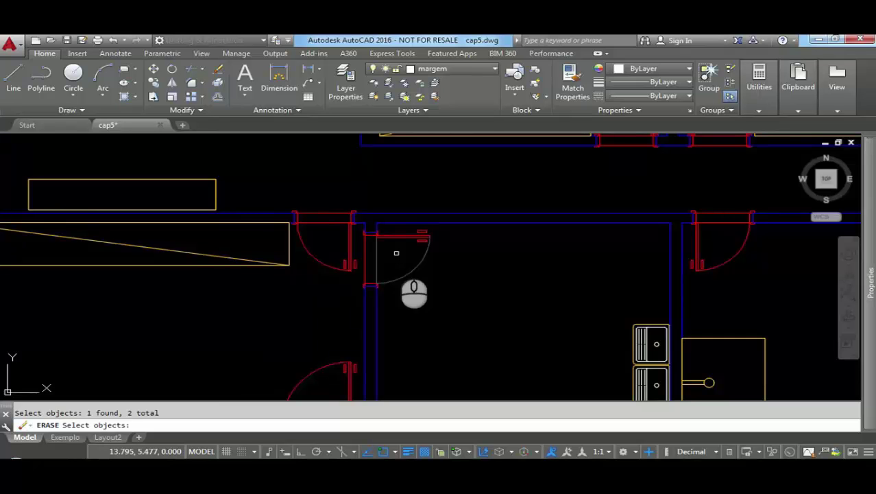
key("Return")
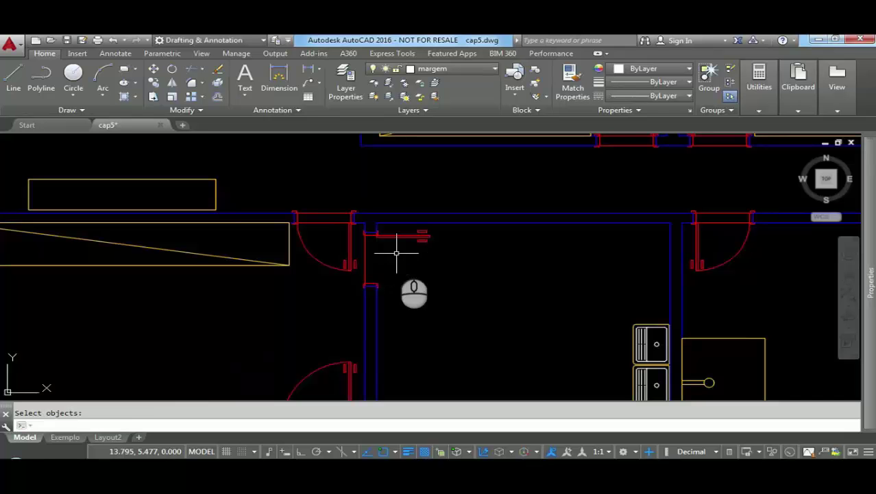
- Erase the entire red door beside the long yellow cabinet, using a window selection around all its parts
scroll(396, 253, "up", 2)
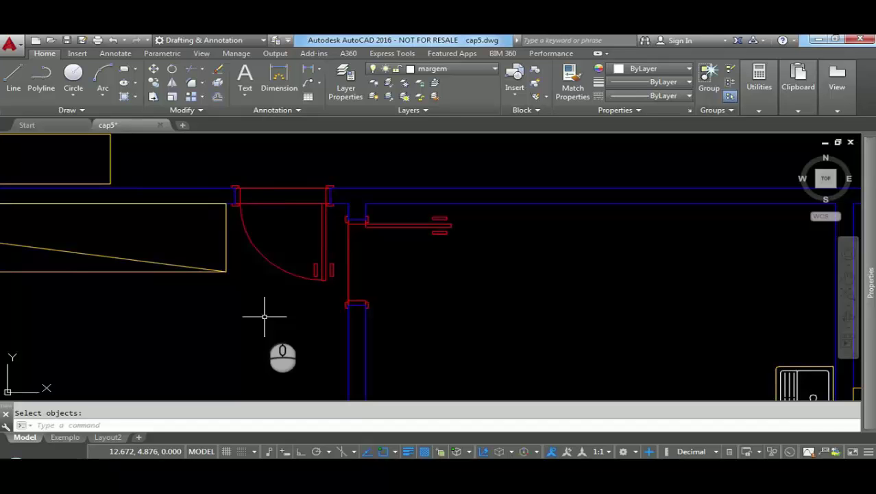
left_click(218, 69)
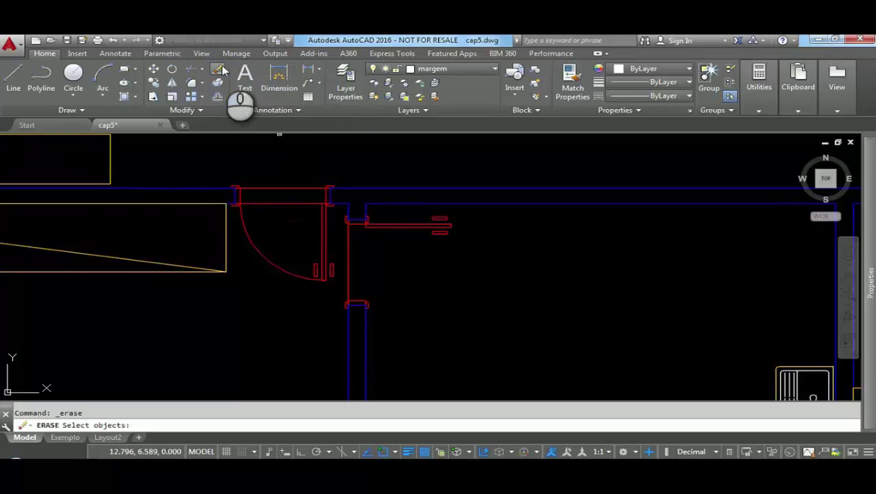
mouse_move(225, 176)
left_mouse_down()
mouse_move(254, 194)
mouse_move(257, 161)
left_mouse_up()
left_click(228, 173)
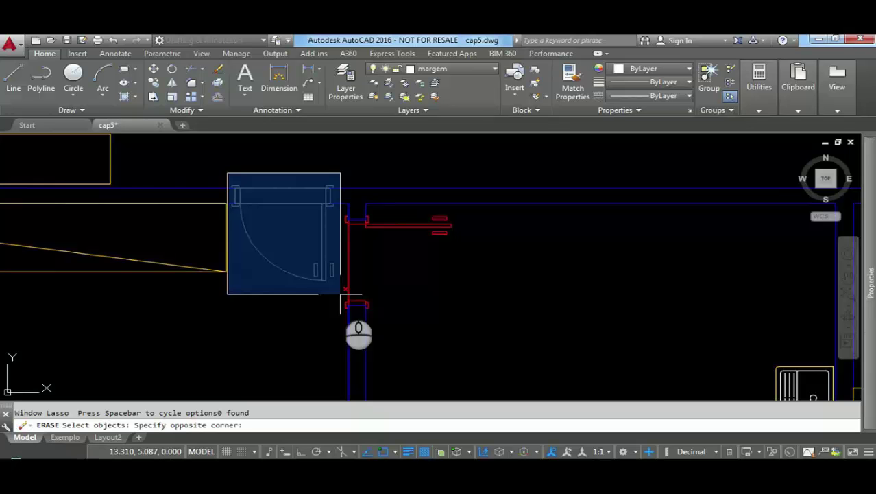
left_click(341, 294)
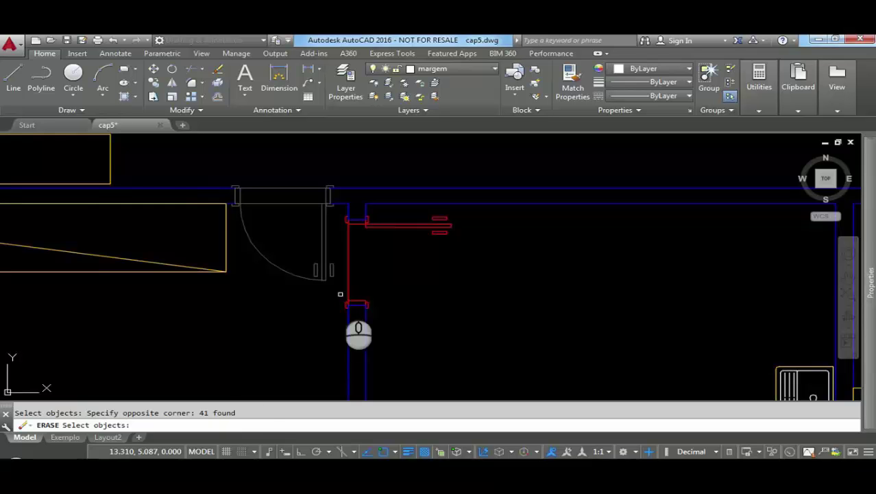
left_click_drag(198, 413, 234, 413)
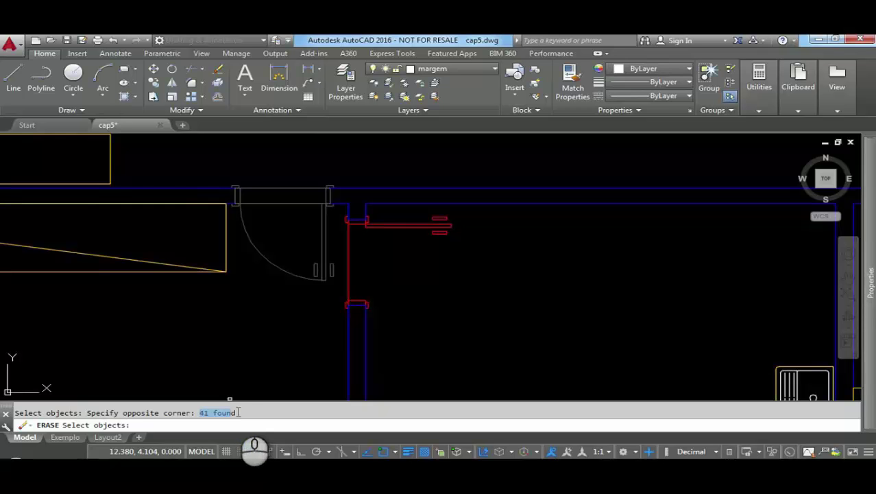
key("Return")
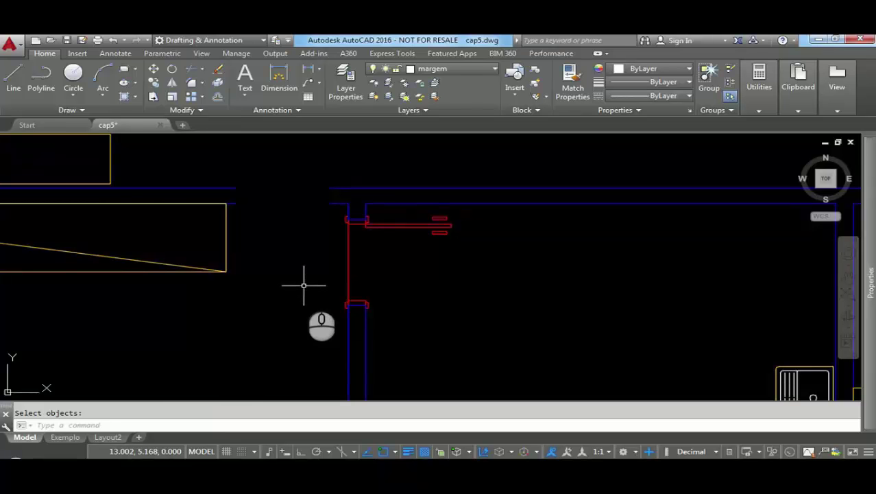
- Erase both horizontal blue wall lines above the sink room with a crossing selection
middle_click_drag(552, 269, 399, 264)
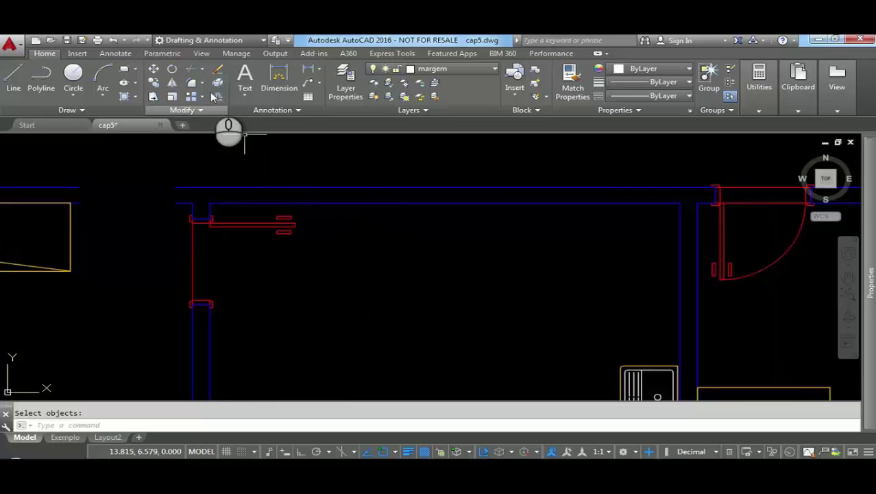
left_click(218, 69)
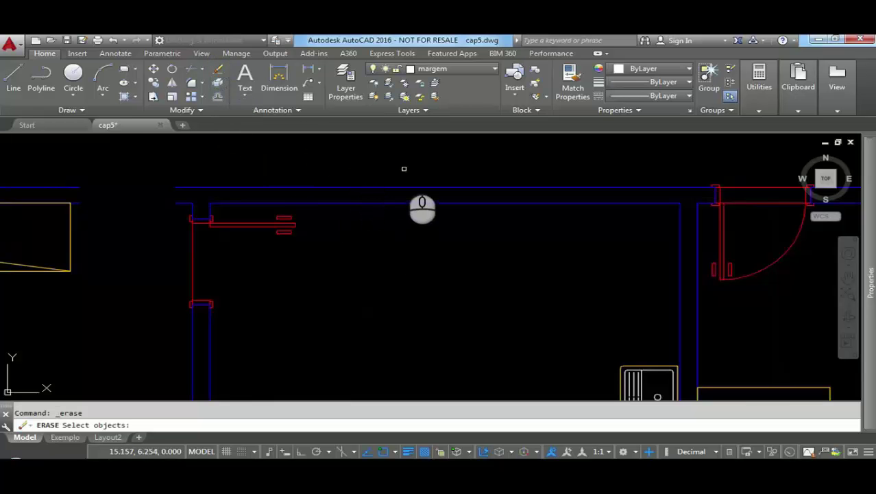
mouse_move(493, 241)
left_mouse_down()
mouse_move(482, 214)
mouse_move(442, 186)
left_mouse_up()
left_click(481, 236)
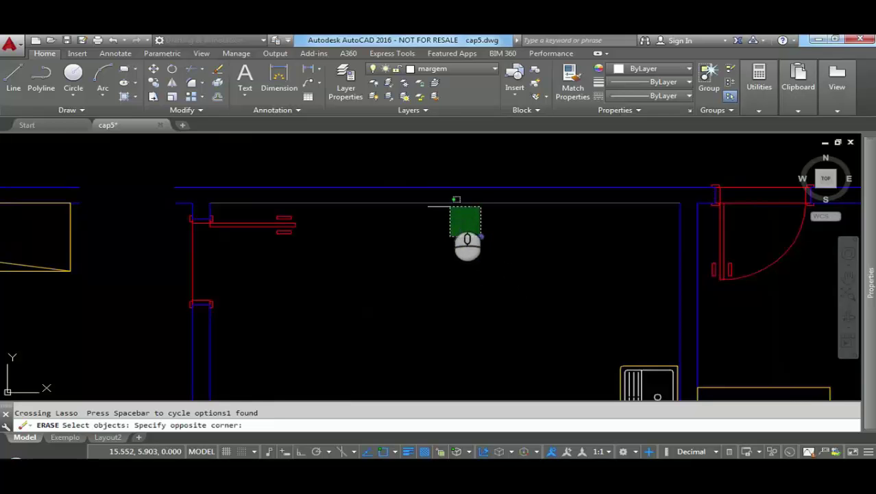
left_click(420, 169)
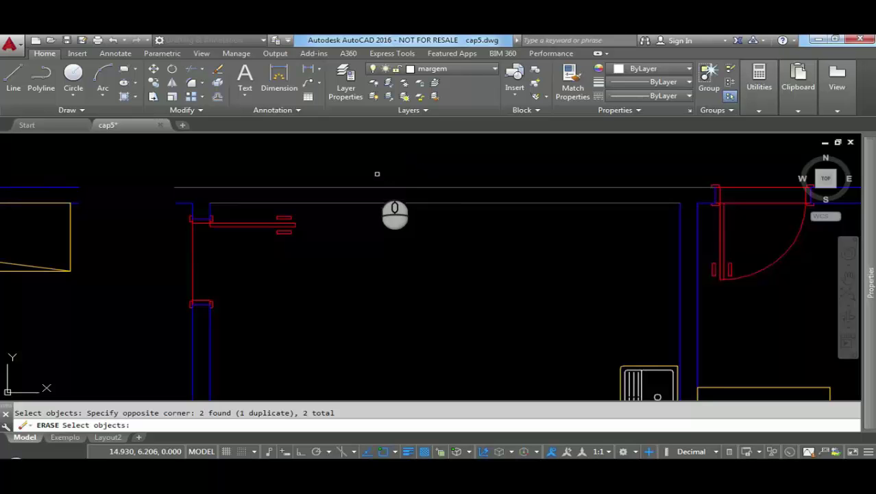
key("Return")
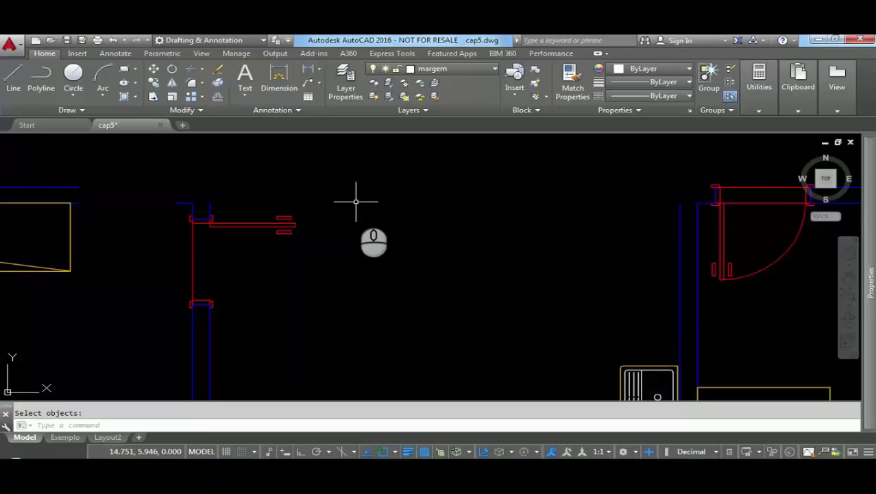
- Move the two sinks together up along the wall by about 0.86 units, using their lower-left corner as base point
scroll(307, 244, "down", 5)
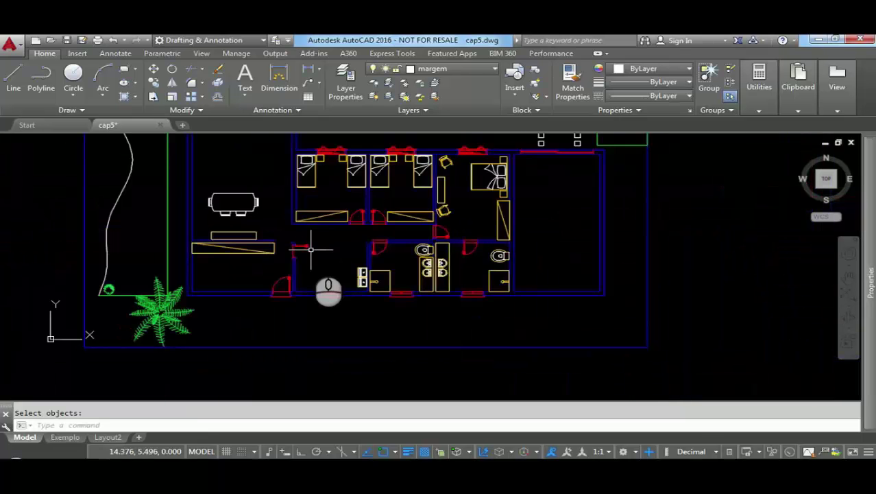
mouse_move(265, 244)
middle_mouse_down()
mouse_move(268, 261)
mouse_move(269, 245)
middle_mouse_up()
scroll(369, 278, "up", 5)
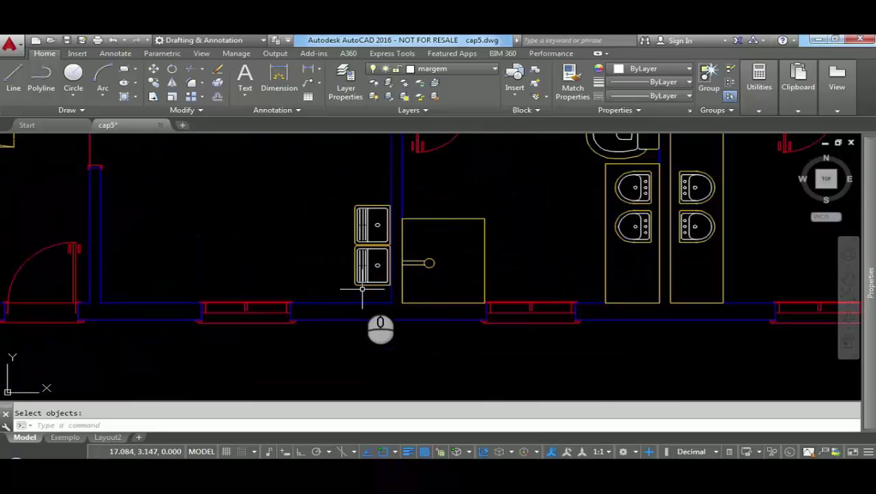
scroll(374, 252, "up", 3)
middle_click_drag(365, 250, 353, 293)
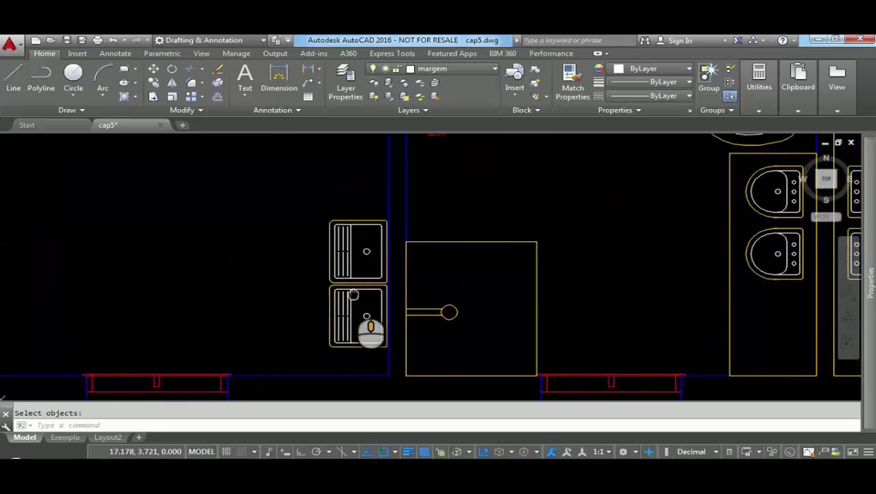
scroll(289, 260, "down", 2)
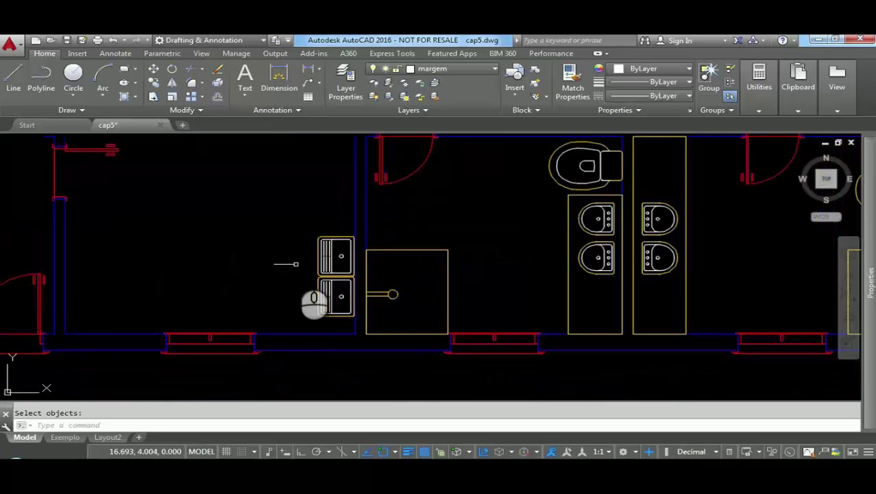
middle_click_drag(290, 254, 343, 286)
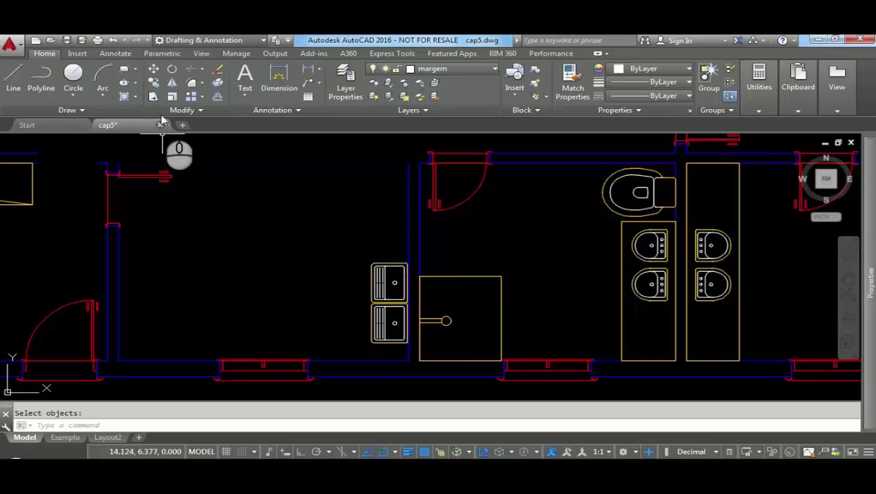
left_click(154, 71)
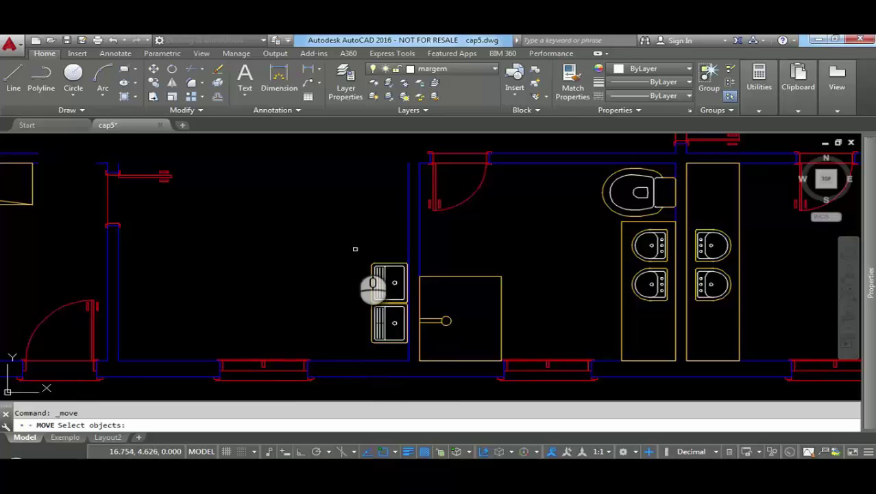
left_click(356, 350)
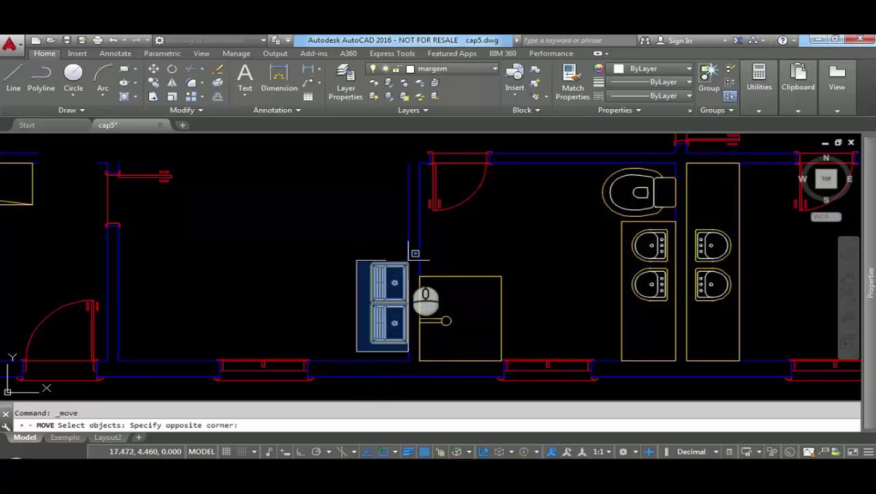
left_click(413, 258)
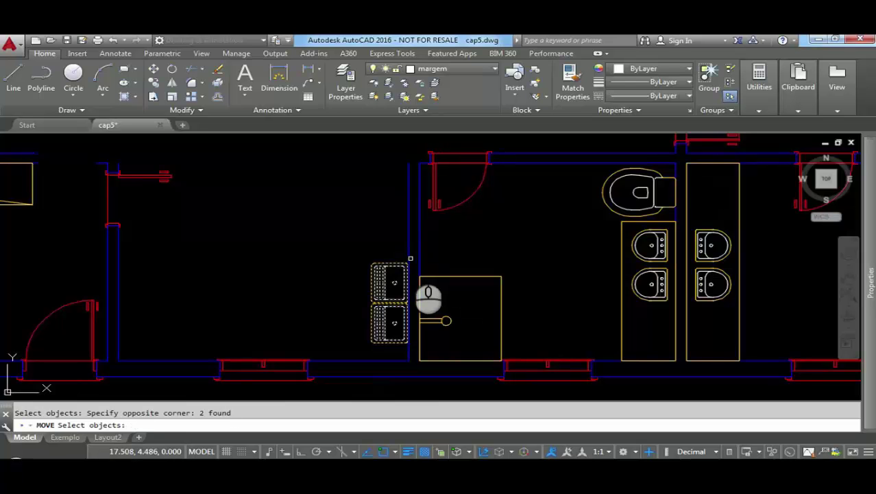
left_click(134, 425)
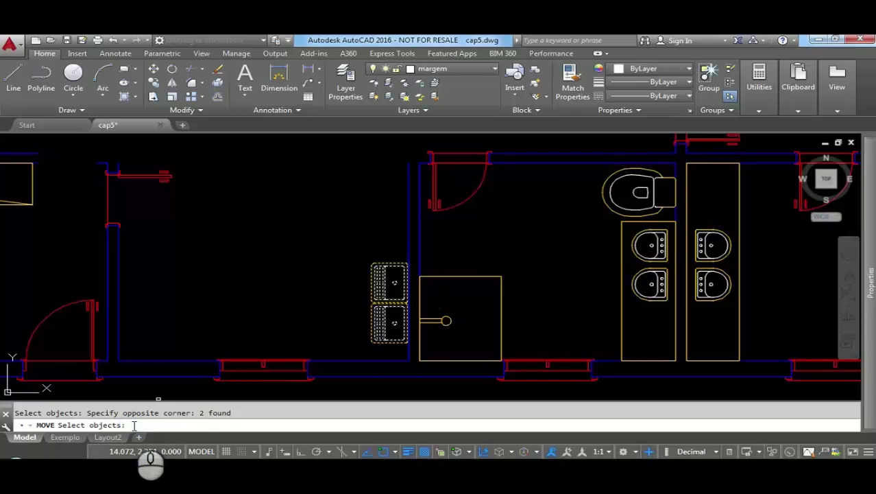
key("Return")
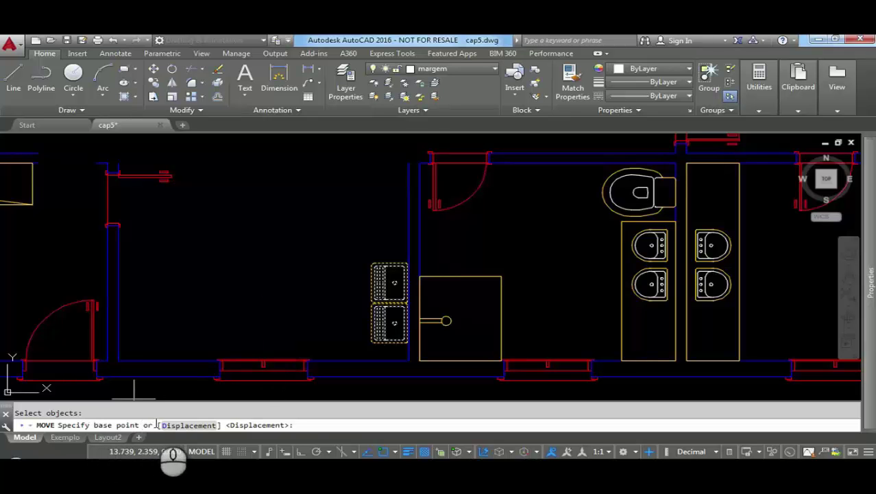
left_click(374, 340)
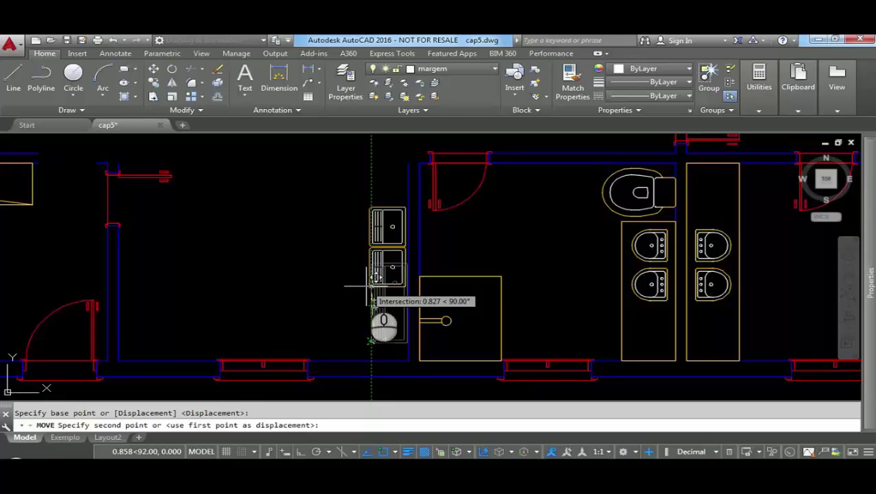
left_click(371, 286)
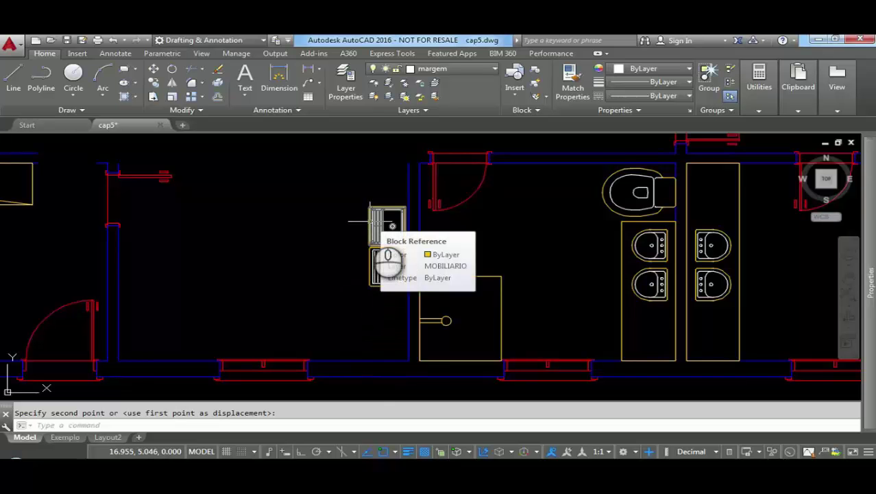
- Copy the palm outside the house's lower-left corner to three spots up along the wavy garden edge and one above the living room
scroll(387, 255, "down", 6)
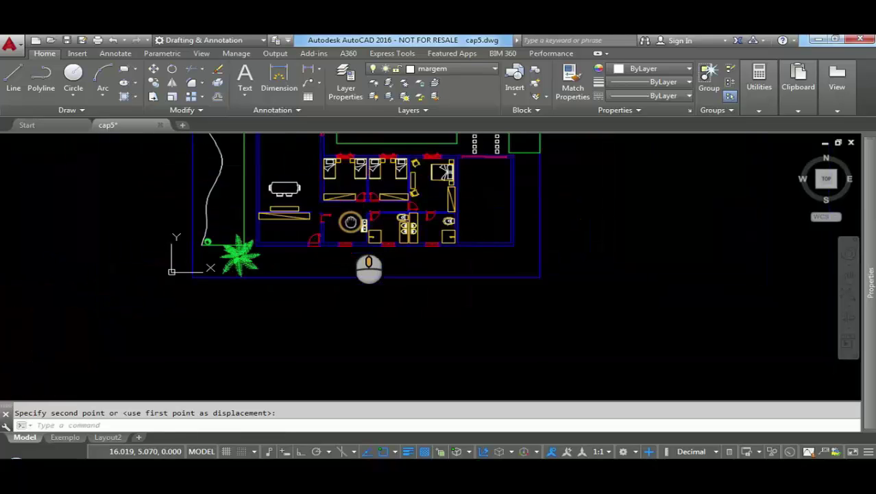
middle_click_drag(350, 221, 341, 328)
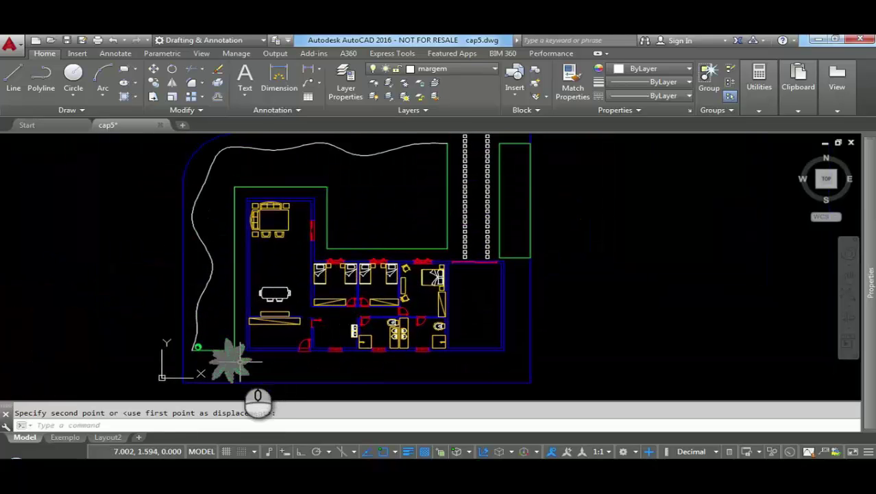
left_click(156, 82)
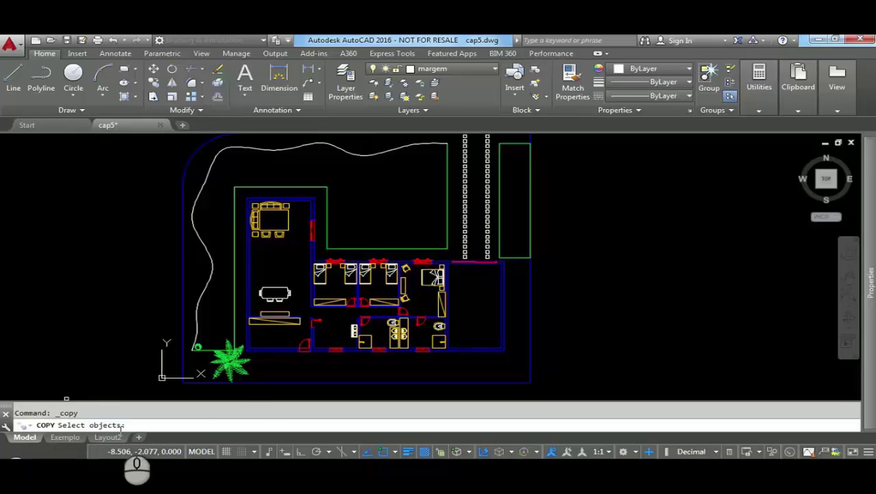
left_click(231, 366)
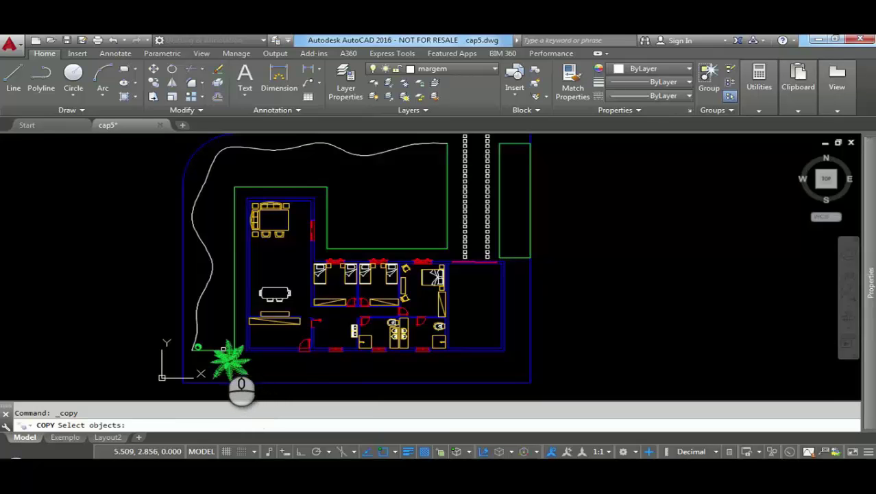
left_click(232, 366)
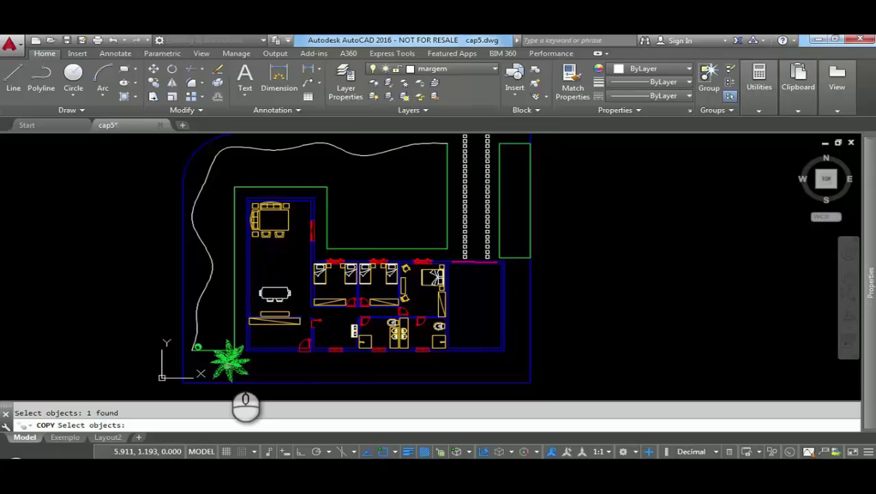
key("Return")
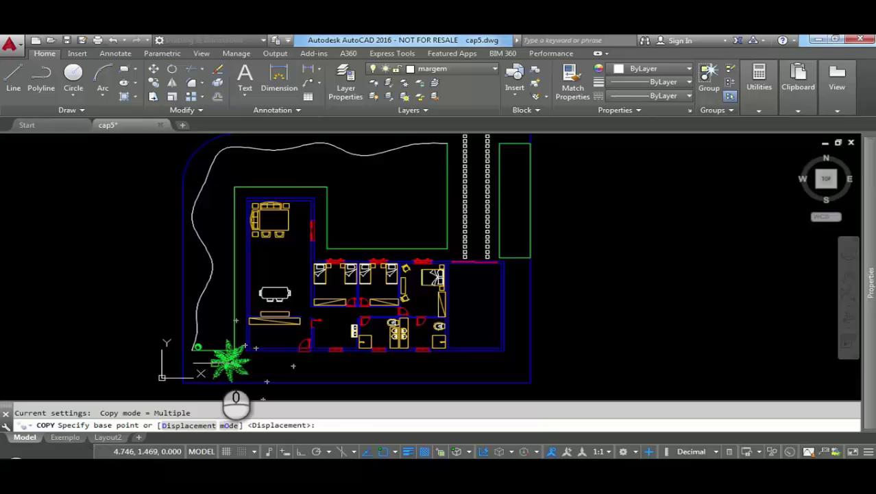
left_click(247, 399)
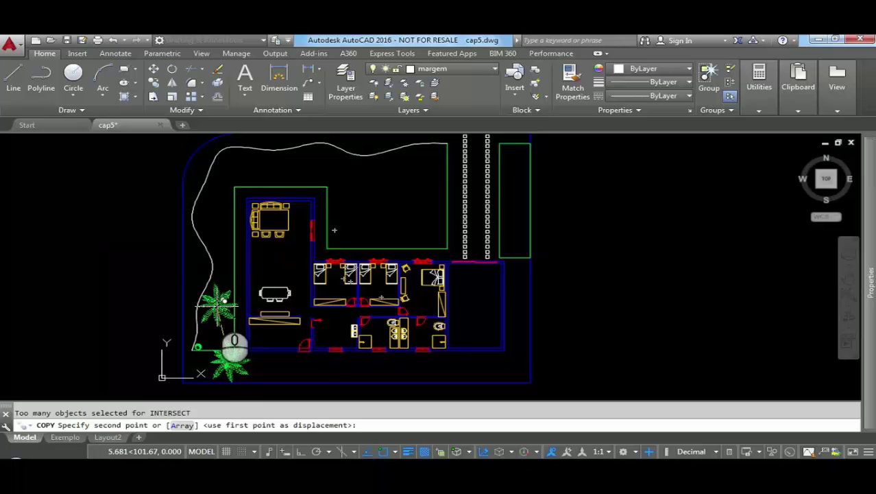
left_click(218, 306)
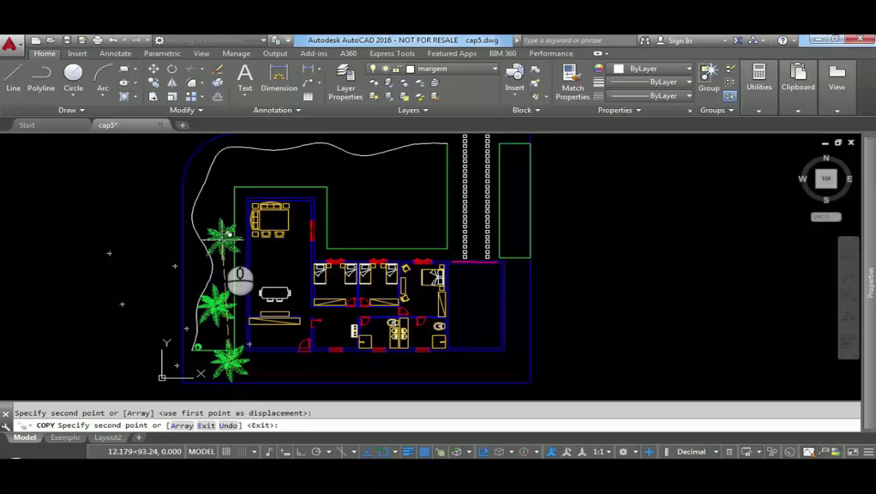
left_click(230, 235)
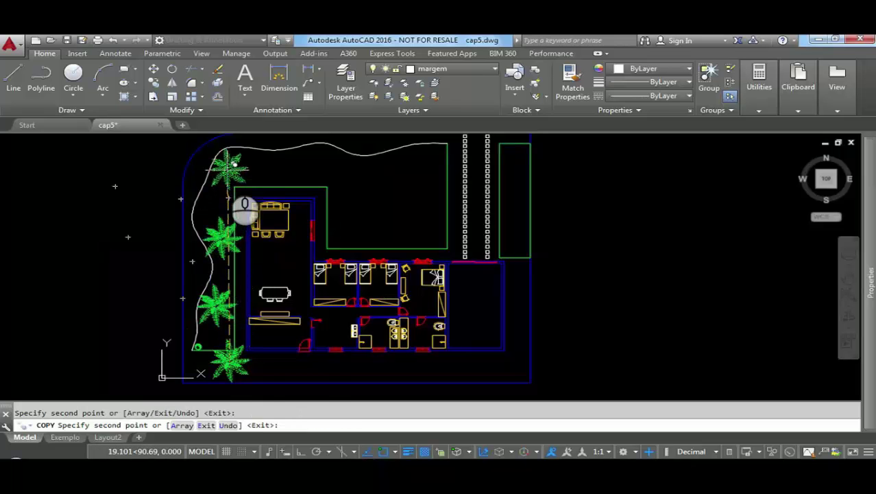
left_click(235, 165)
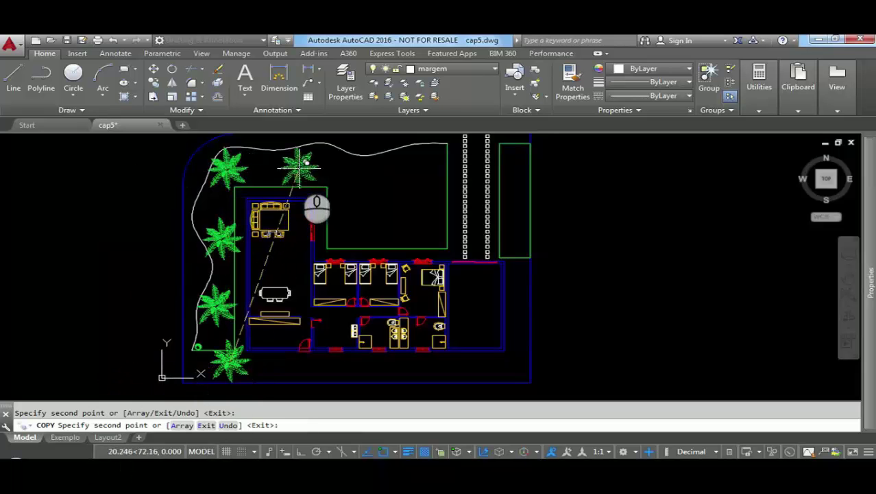
left_click(299, 165)
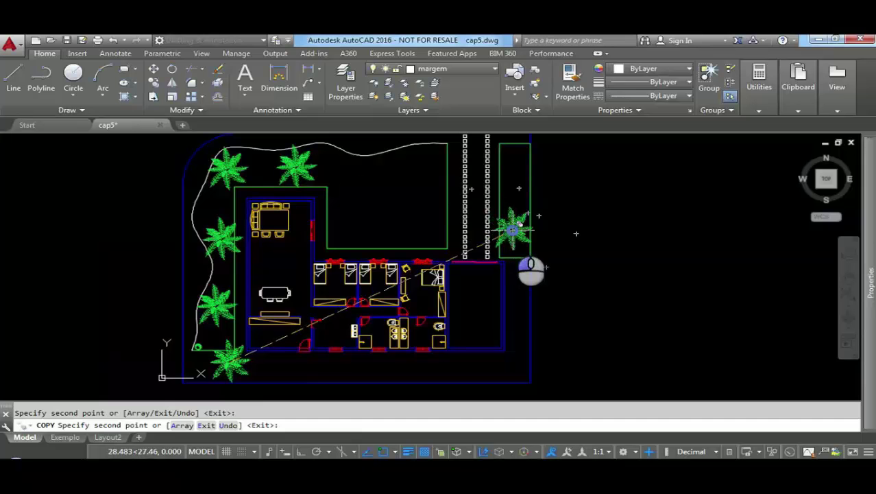
- Place two more palm copies in the narrow bed beyond the driveway and three in the large garden above the bedrooms, finishing the copy
left_click(512, 230)
left_click(514, 162)
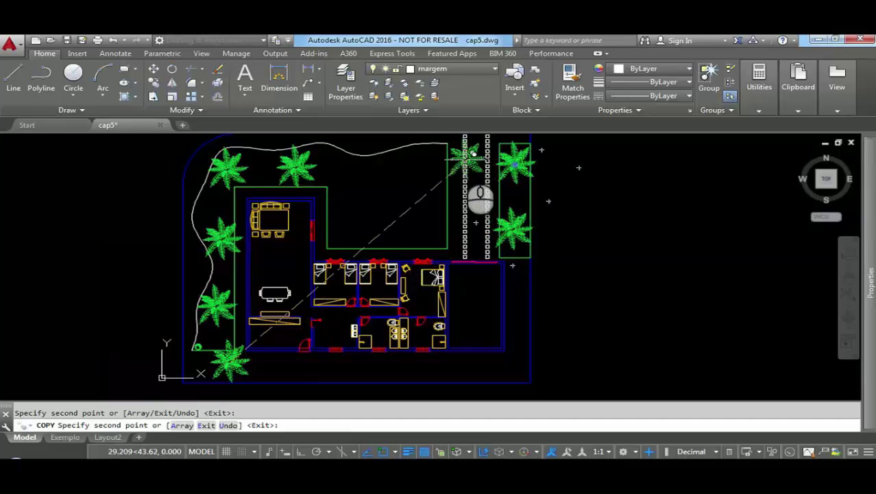
left_click(427, 155)
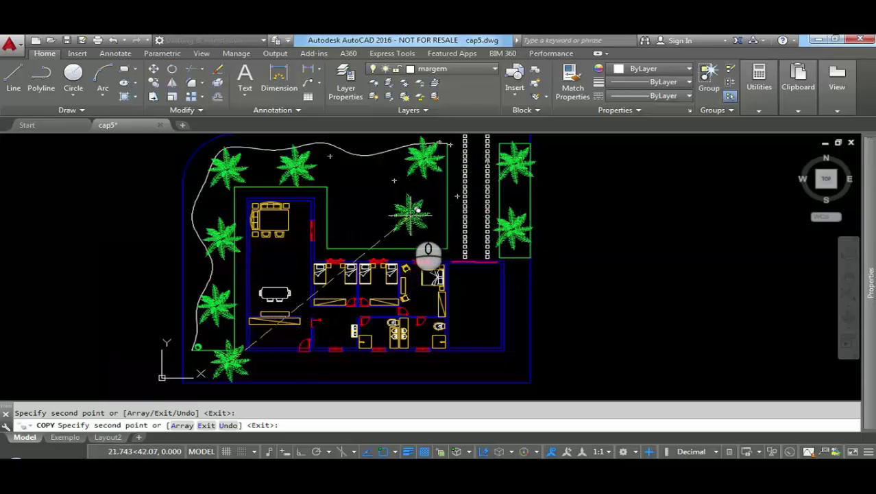
left_click(416, 210)
left_click(361, 214)
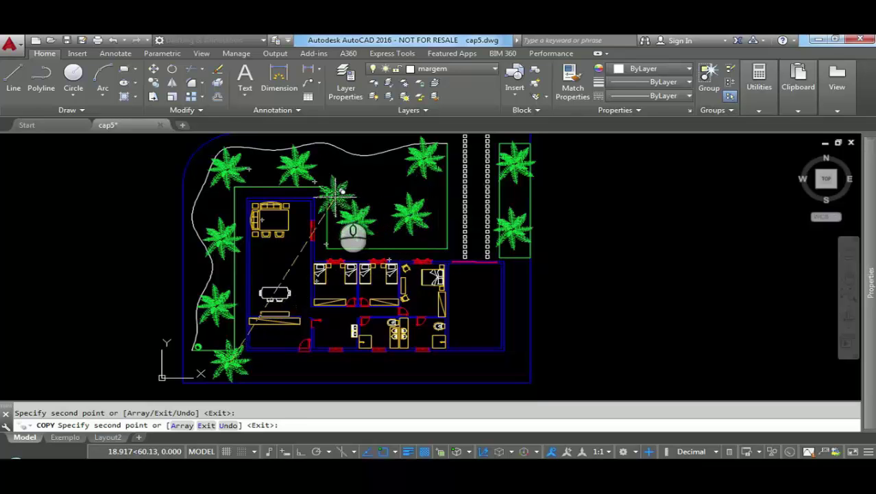
key("Return")
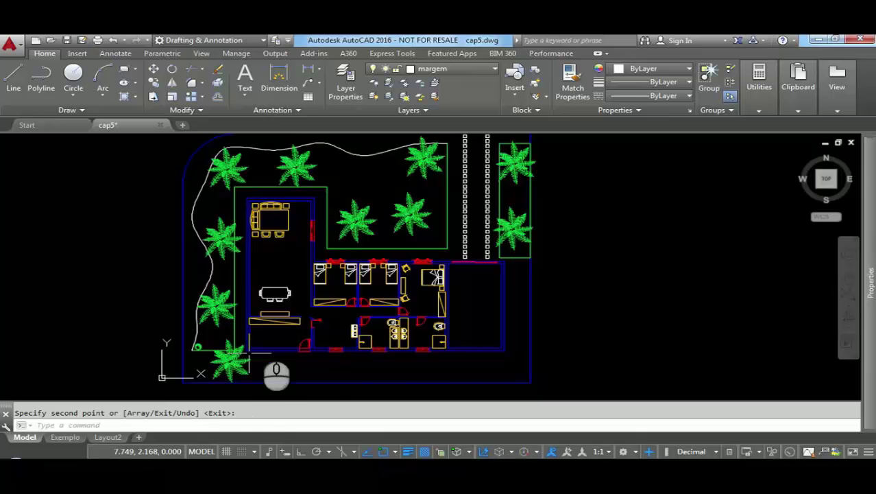
- Mirror the white dining table's two lower chairs about a horizontal line through the midpoint of its curved end, with Ortho on, keeping the originals
scroll(273, 292, "up", 6)
middle_click_drag(281, 315, 310, 245)
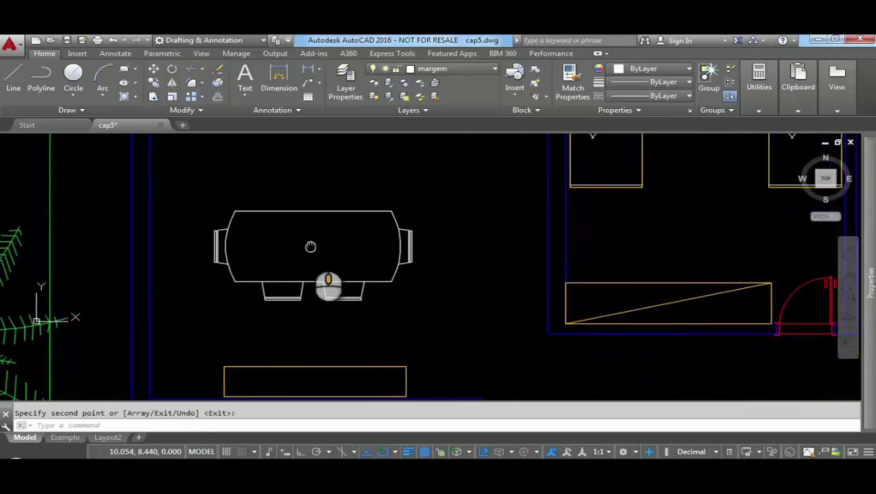
scroll(311, 245, "up", 2)
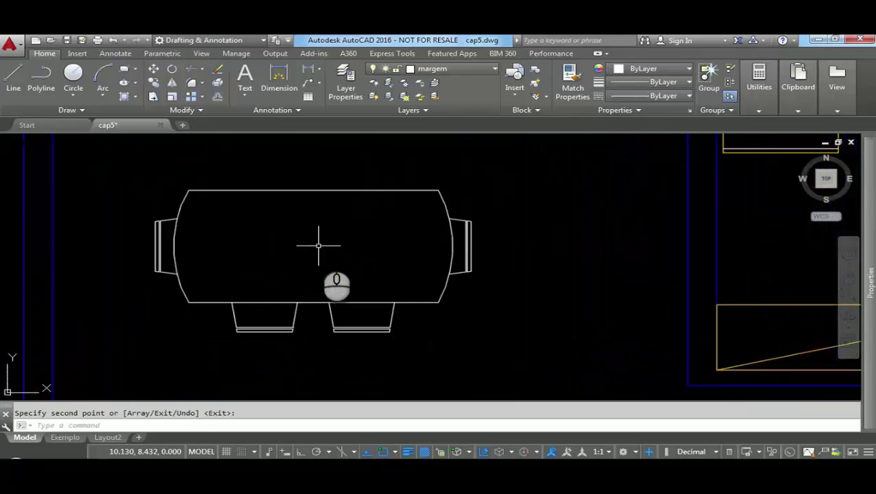
scroll(319, 245, "down", 2)
middle_click_drag(318, 244, 322, 279)
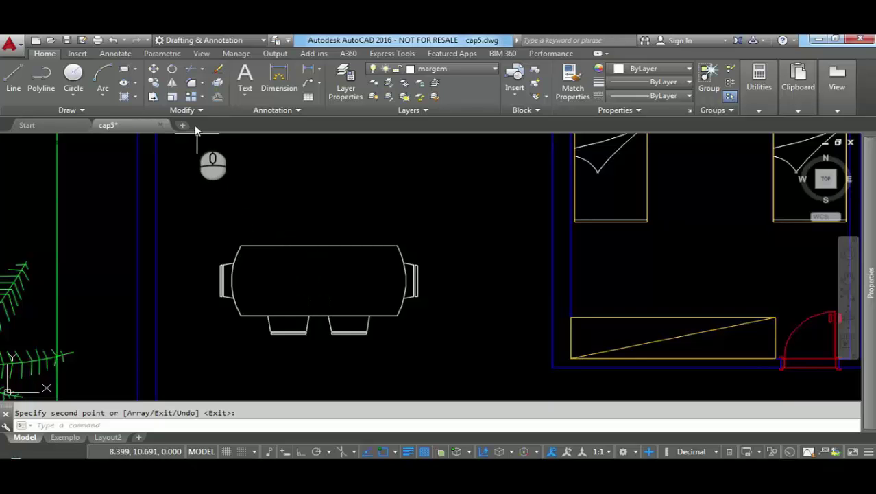
left_click(173, 84)
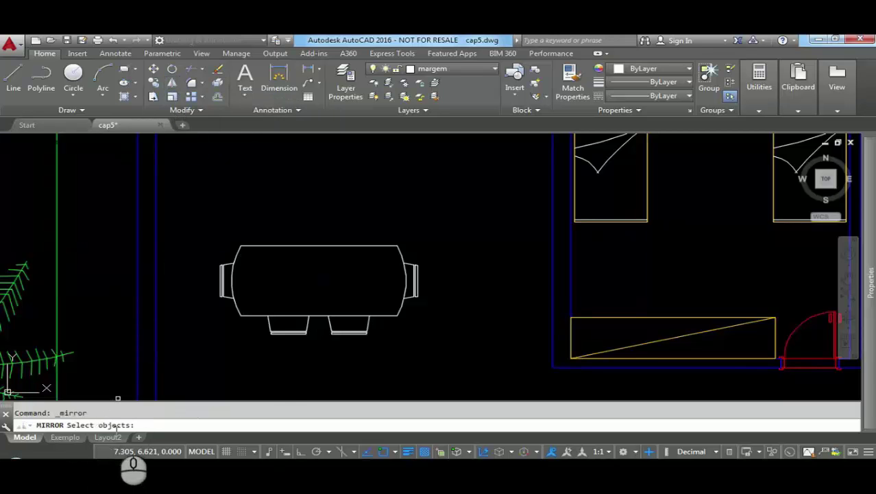
left_click(240, 353)
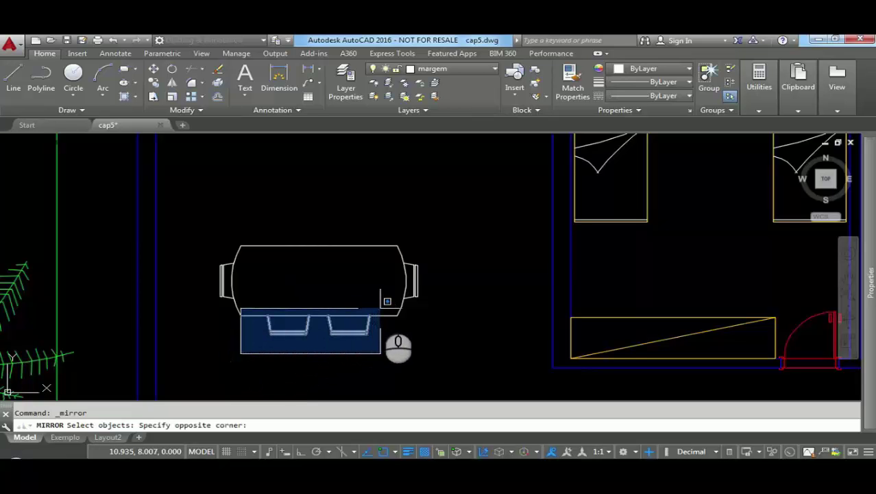
left_click(382, 307)
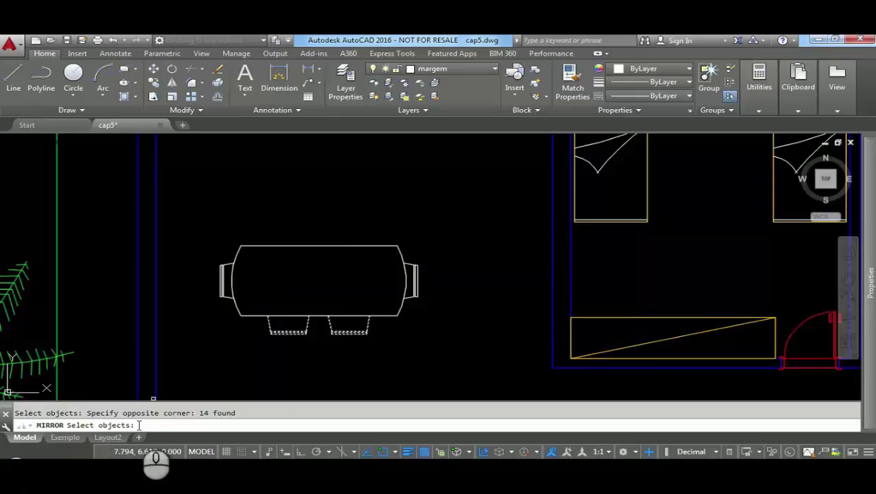
key("Return")
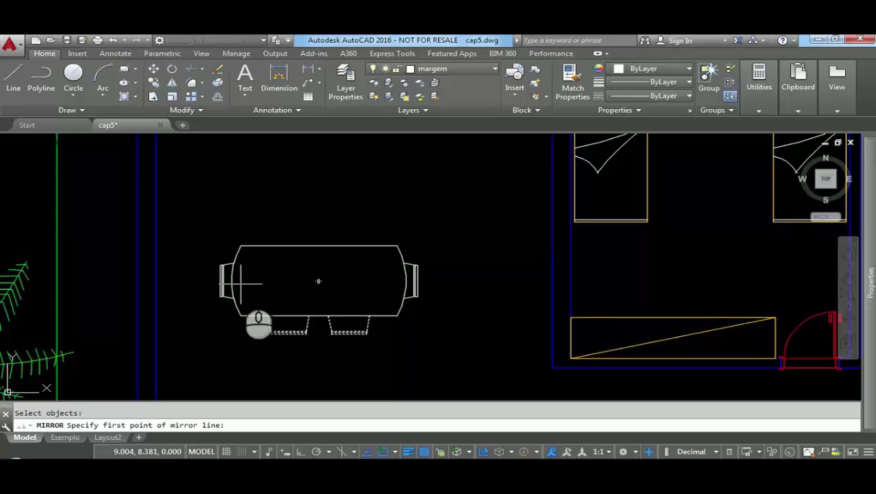
right_click(242, 284, "shift")
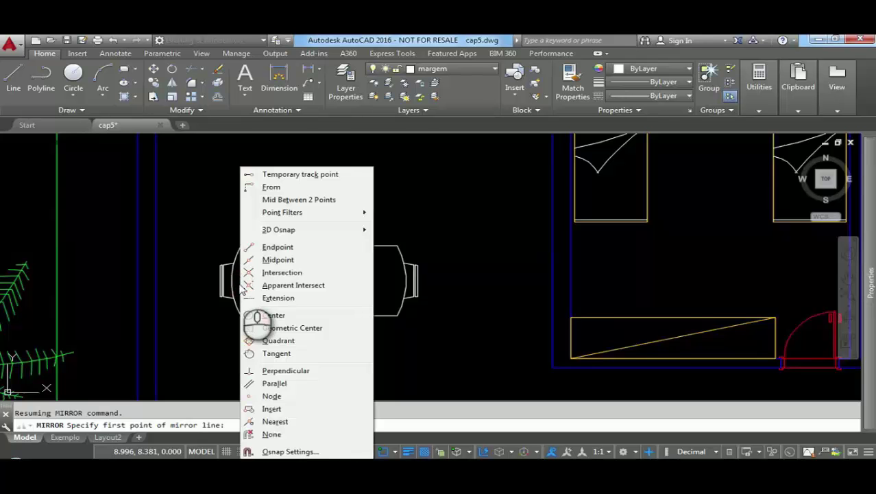
left_click(286, 260)
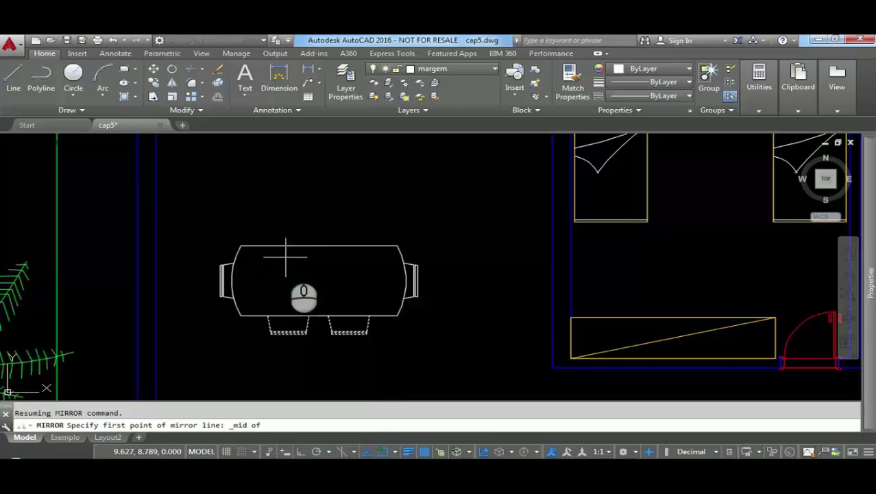
left_click(230, 282)
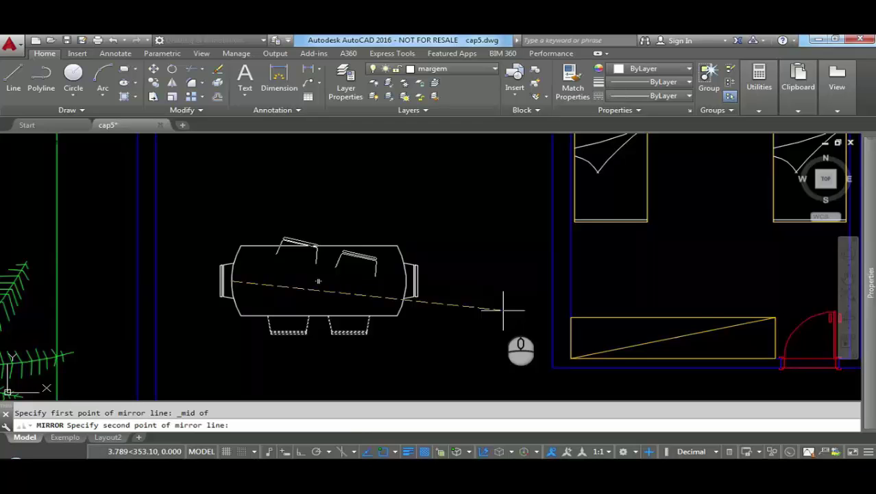
left_click(301, 452)
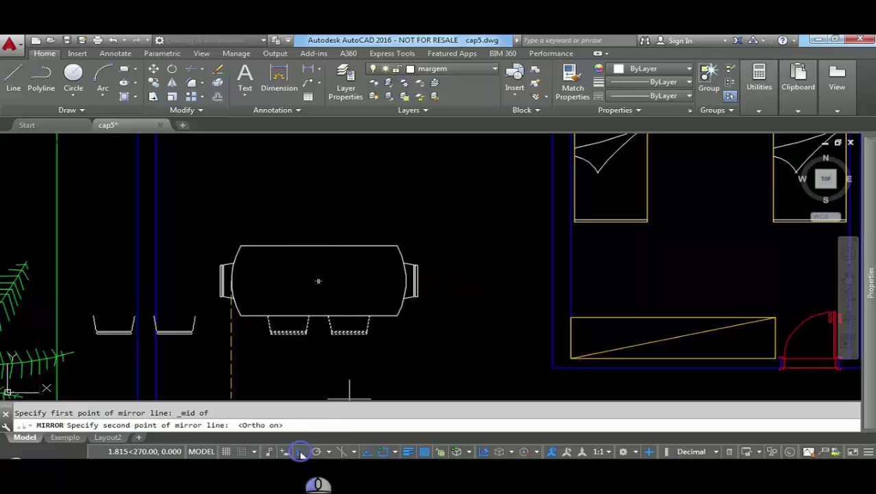
left_click(475, 287)
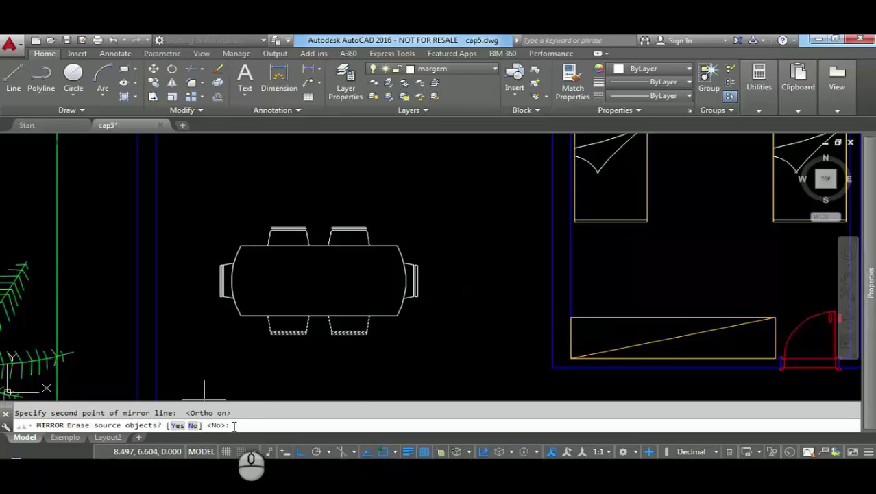
key("Return")
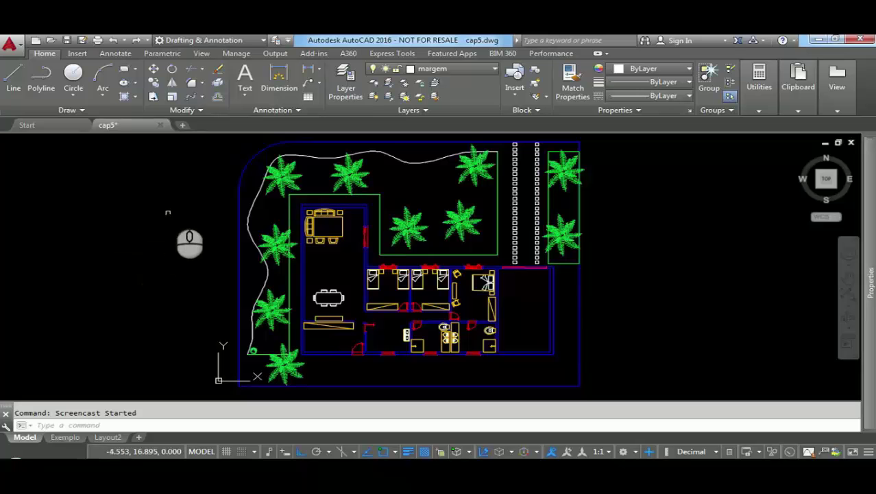
- Create an associative path array of the small round shrub at the garden's lower-left corner, using the wavy white curve as the path
left_click(203, 98)
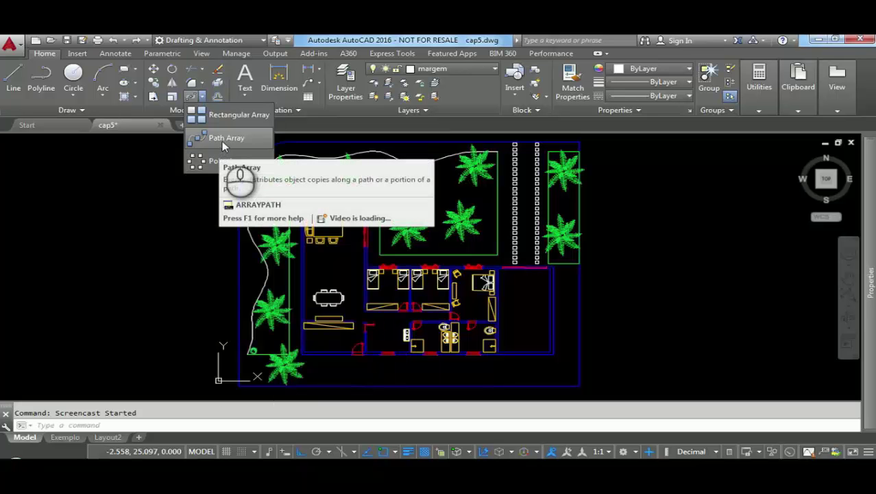
left_click(222, 141)
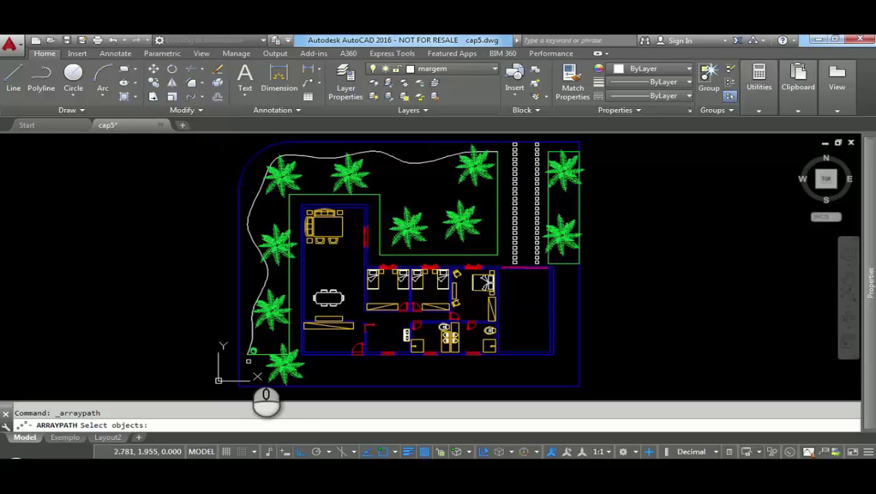
scroll(248, 360, "up", 5)
scroll(342, 270, "down", 5)
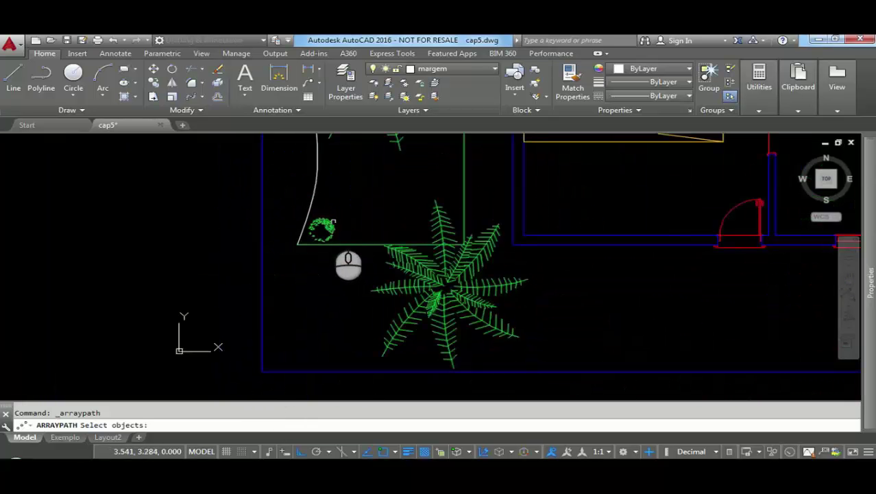
middle_click_drag(346, 221, 281, 303)
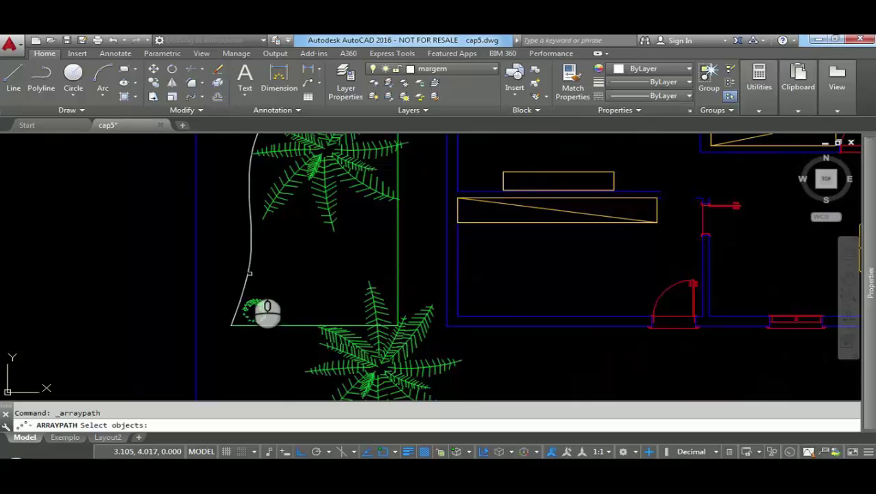
scroll(312, 309, "down", 8)
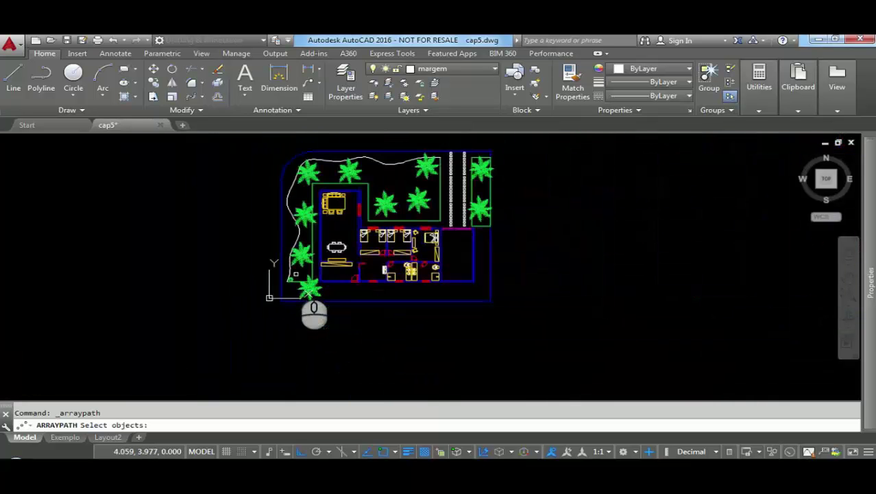
scroll(285, 262, "up", 2)
scroll(295, 263, "down", 2)
middle_click_drag(294, 264, 233, 292)
scroll(233, 293, "up", 2)
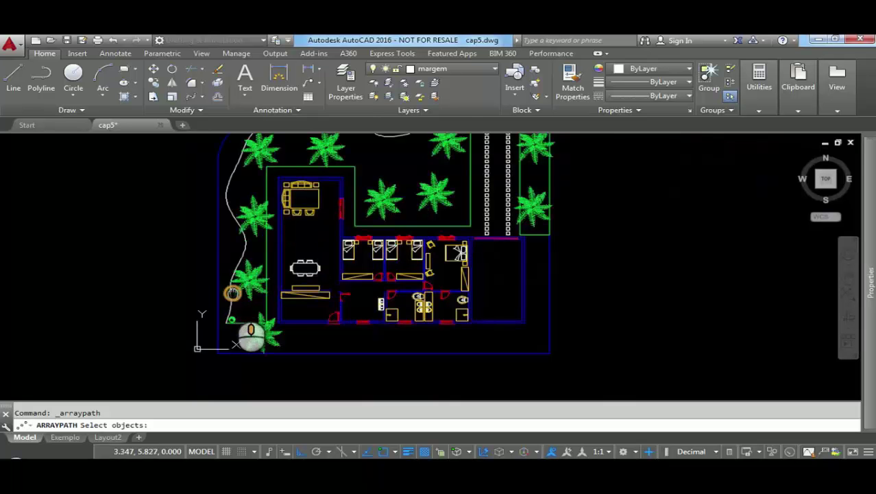
middle_click_drag(251, 337, 246, 359)
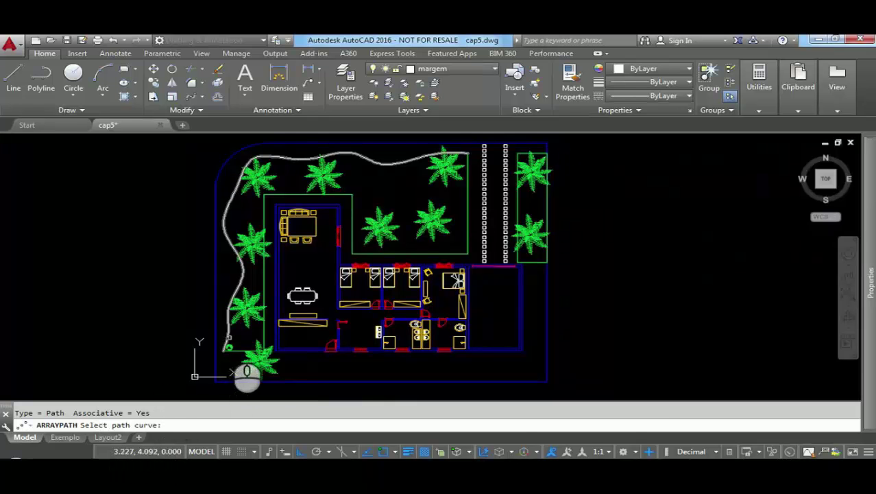
left_click(246, 370)
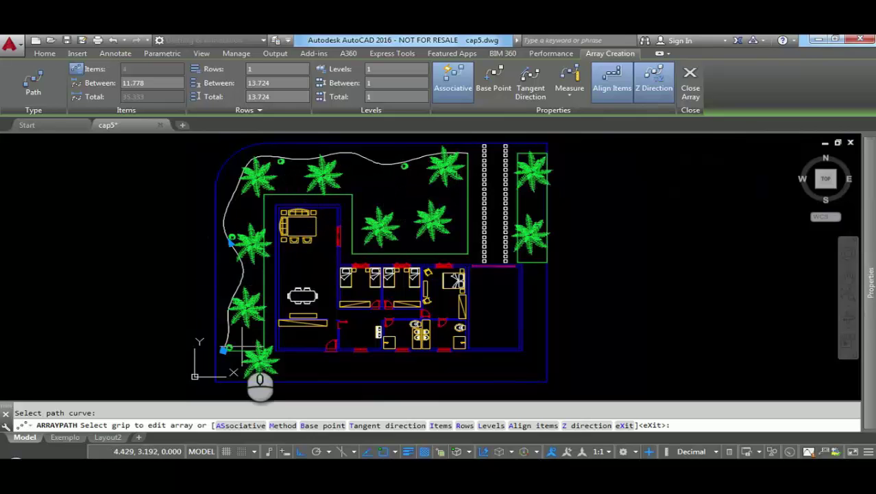
- Tighten the spacing between the arrayed shrubs with the item-spacing grip to about 2.73 units
left_click(231, 242)
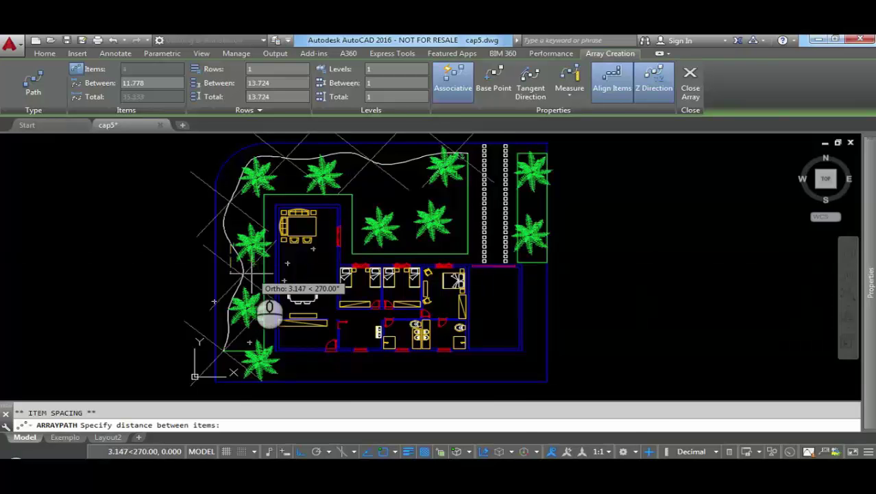
left_click(244, 275)
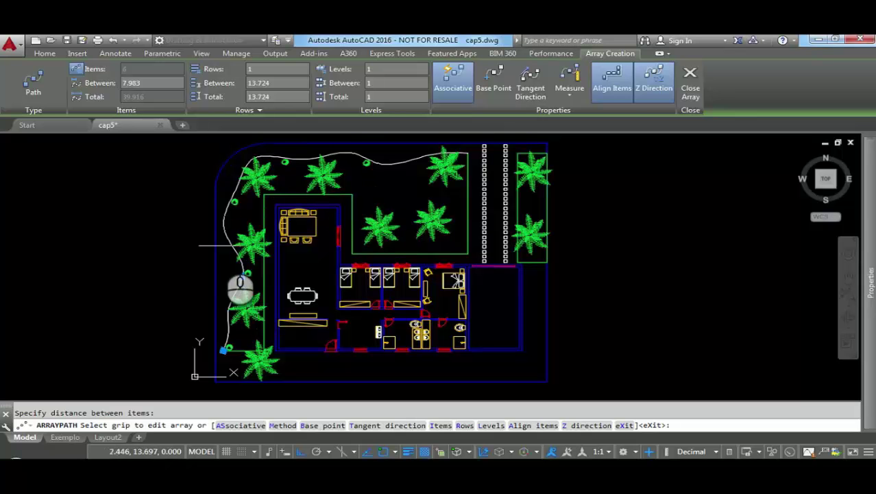
left_click(242, 275)
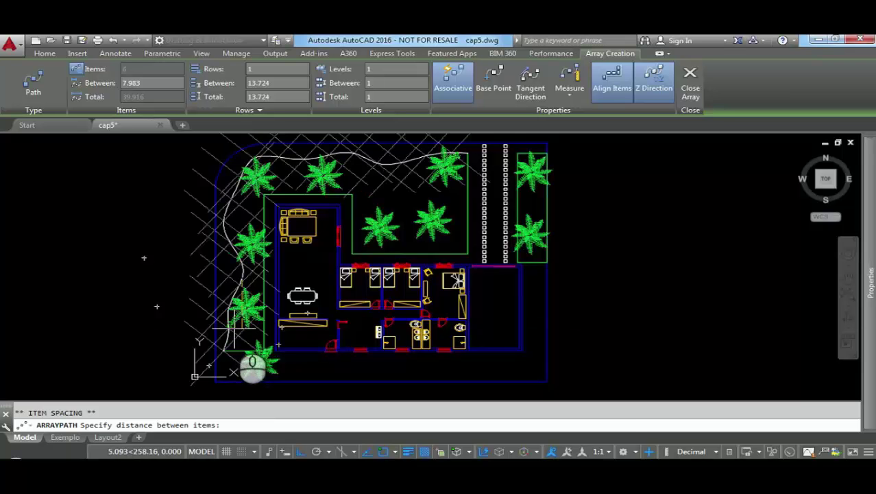
left_click(230, 327)
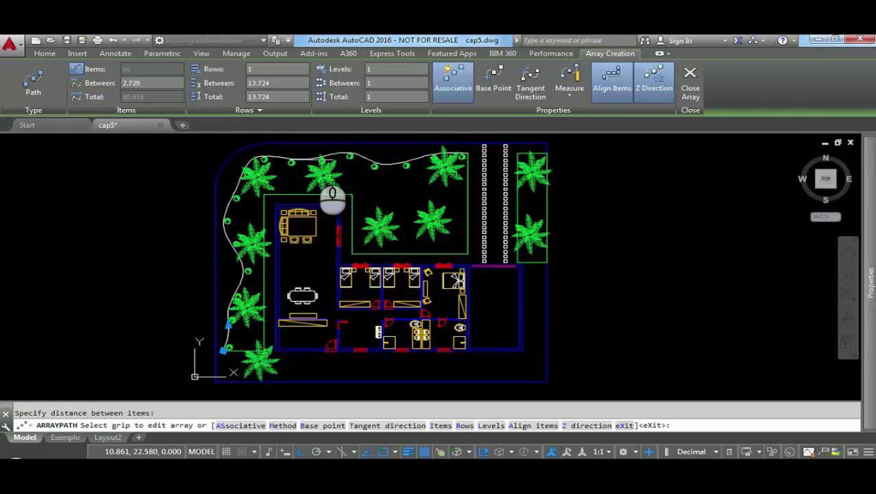